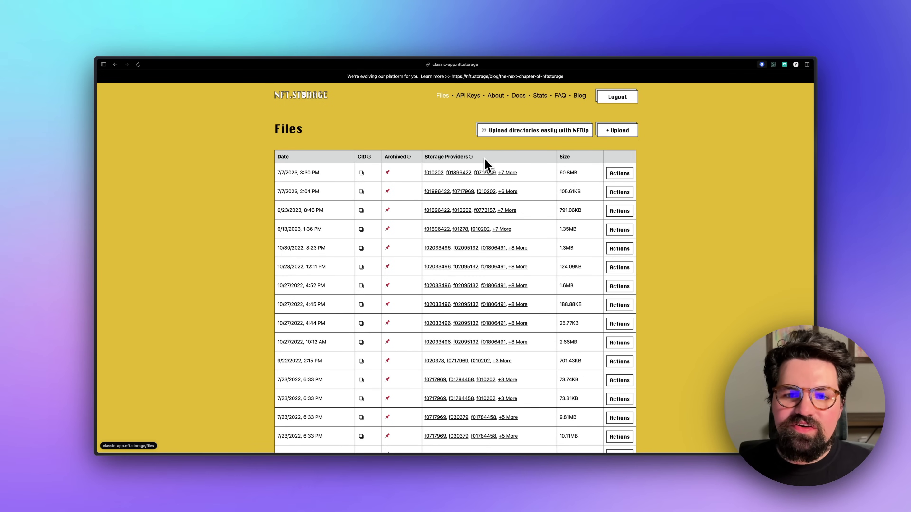
Create a new NFT.Storage API key named 'Test' and copy its value from the key's Actions menu
left_click(468, 95)
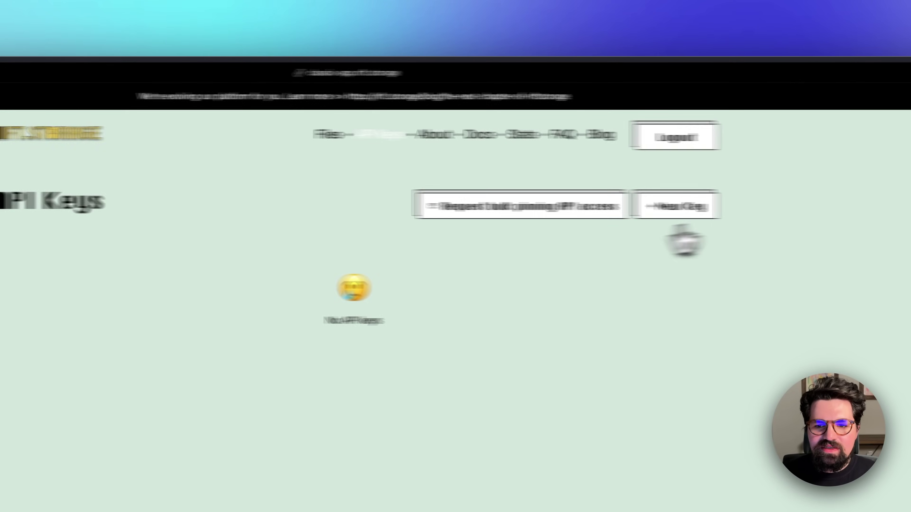
left_click(617, 130)
left_click(25, 251)
type("Test")
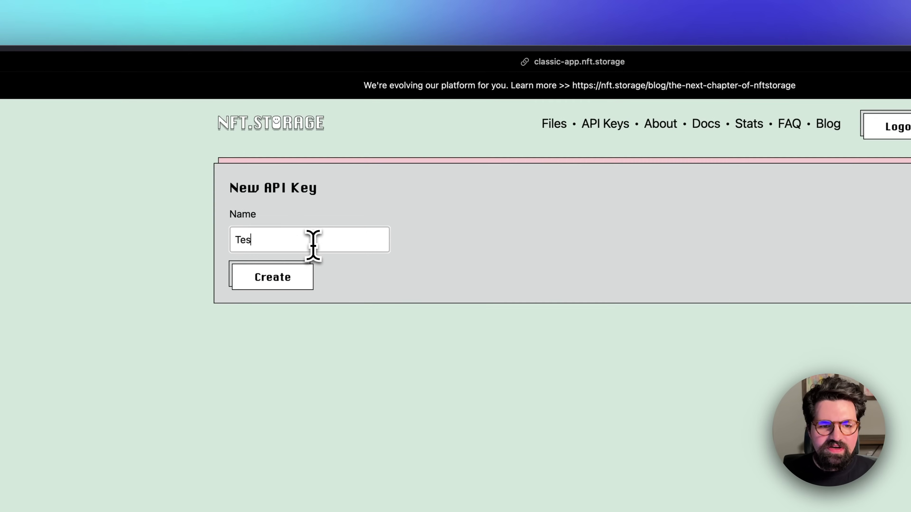
left_click(269, 284)
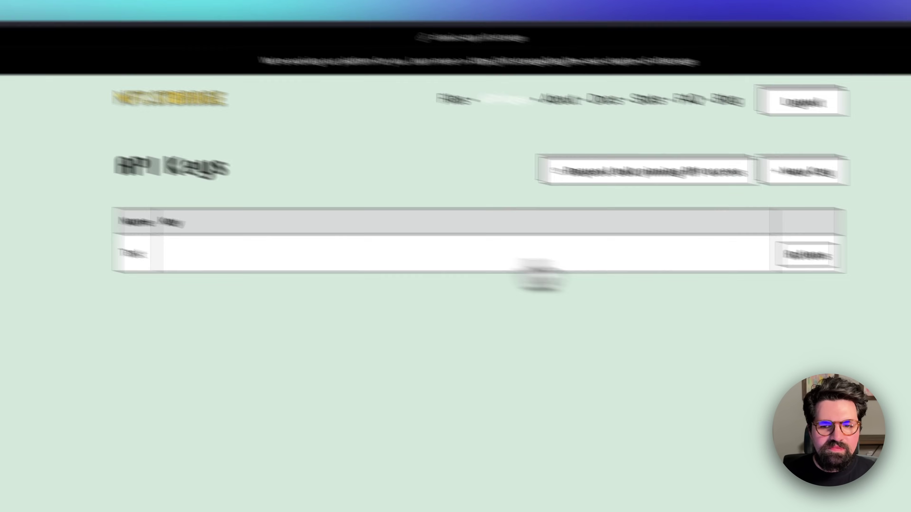
left_click(904, 280)
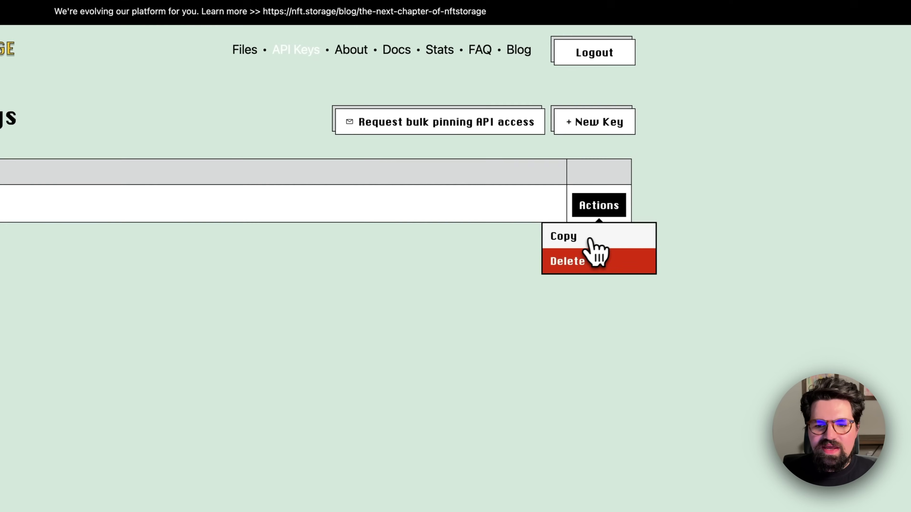
left_click(889, 311)
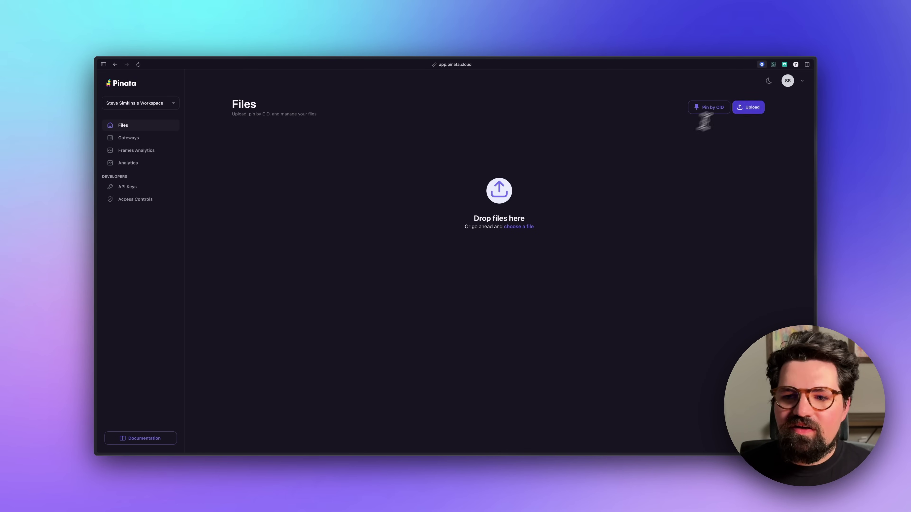
Start the NFT.Storage import in Pinata Integrations, then check the backfilled files under Pending Pins
left_click(787, 80)
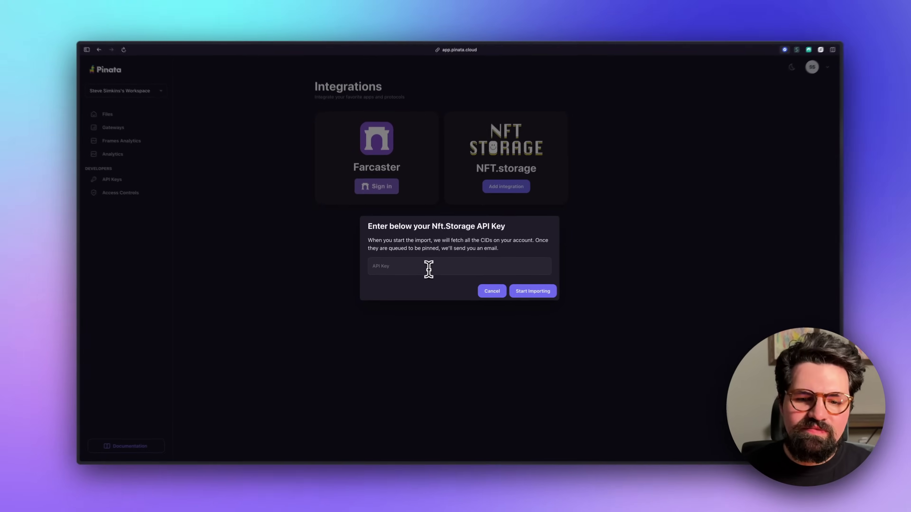
left_click(609, 282)
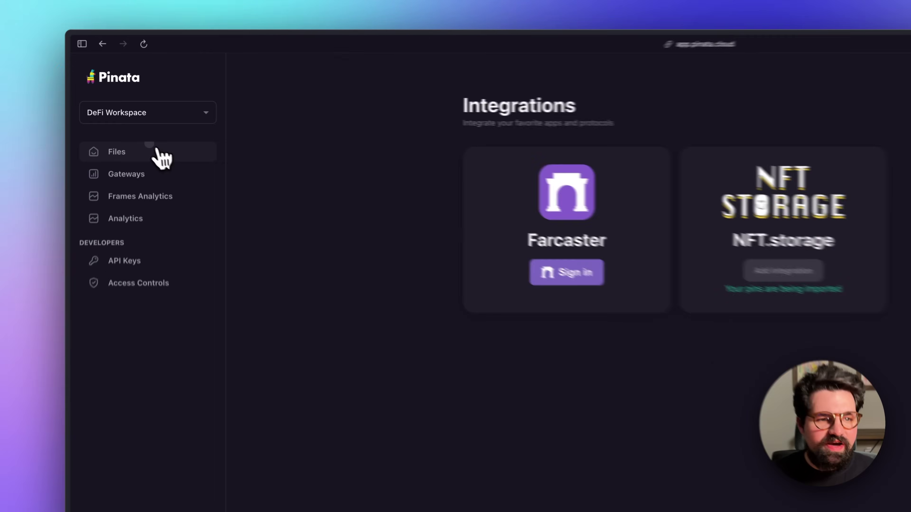
left_click(163, 125)
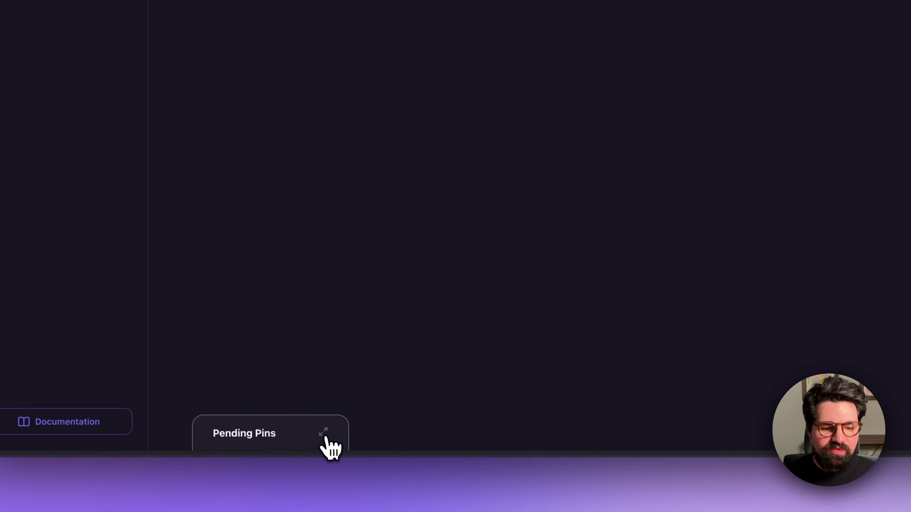
left_click(324, 434)
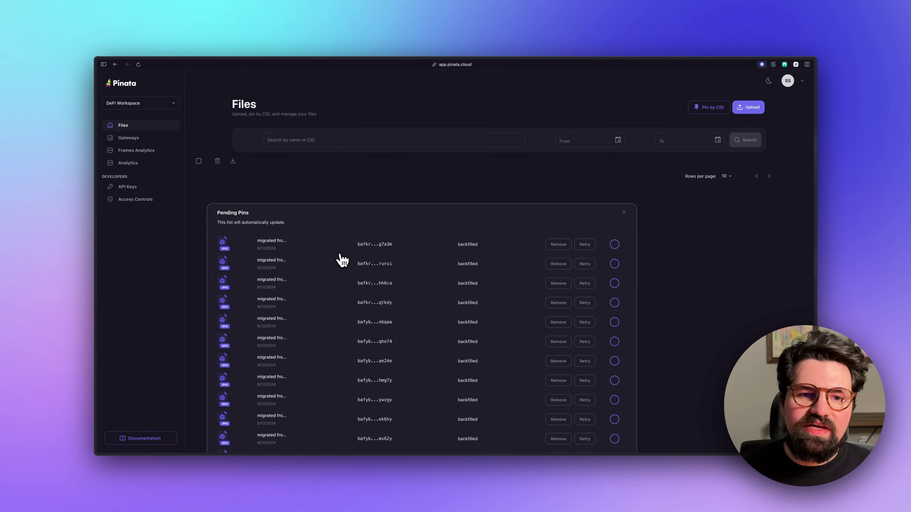
left_click(623, 212)
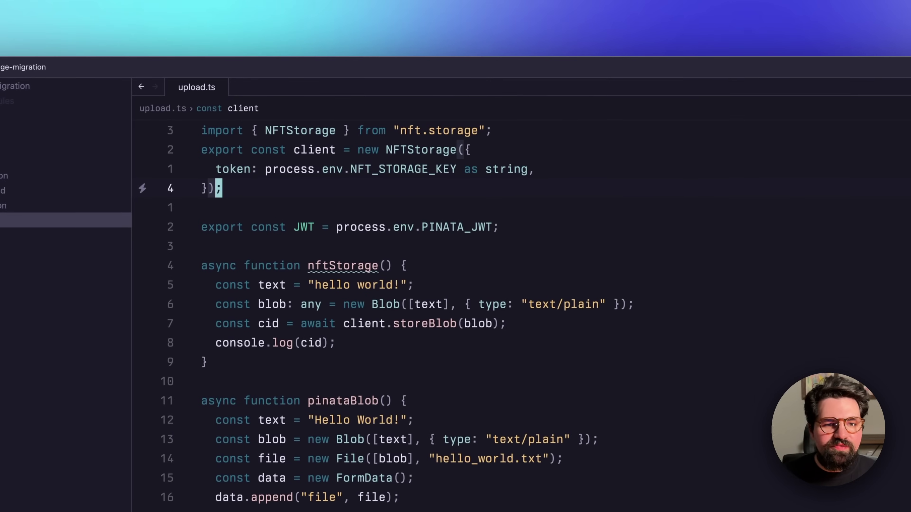
key("j")
key("k")
key("k")
key("k")
key("k")
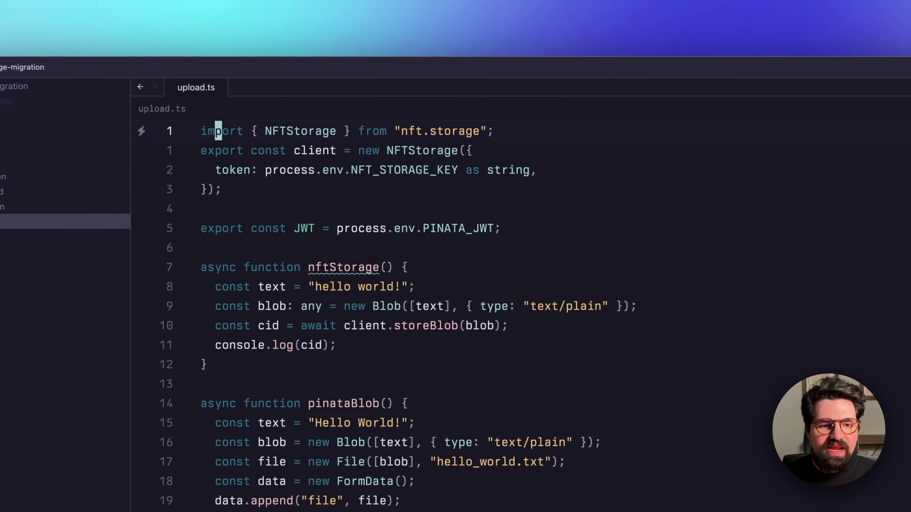
key("5")
key("j")
key("5")
key("k")
key("3")
key("j")
key("3")
key("j")
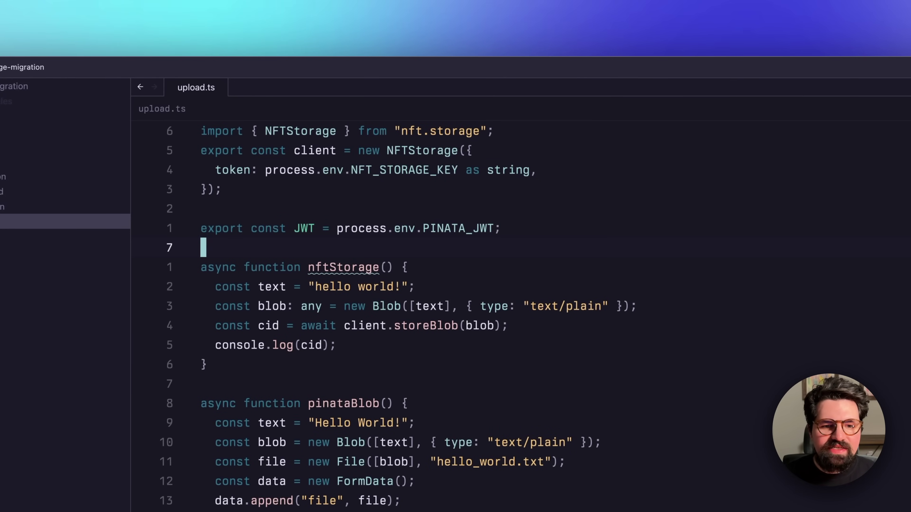
key("j")
key("k")
key("k")
key("k")
key("j")
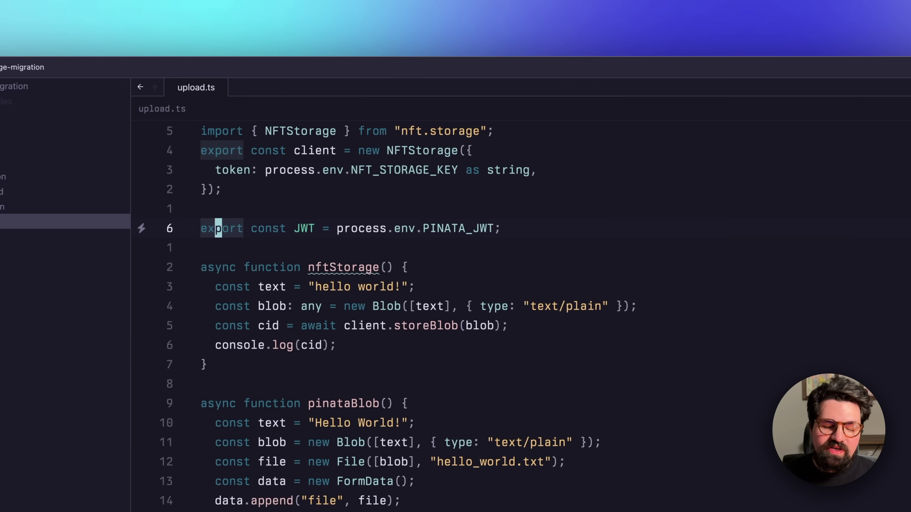
key("j")
key("j")
key("j")
key("j")
key("k")
key("k")
key("k")
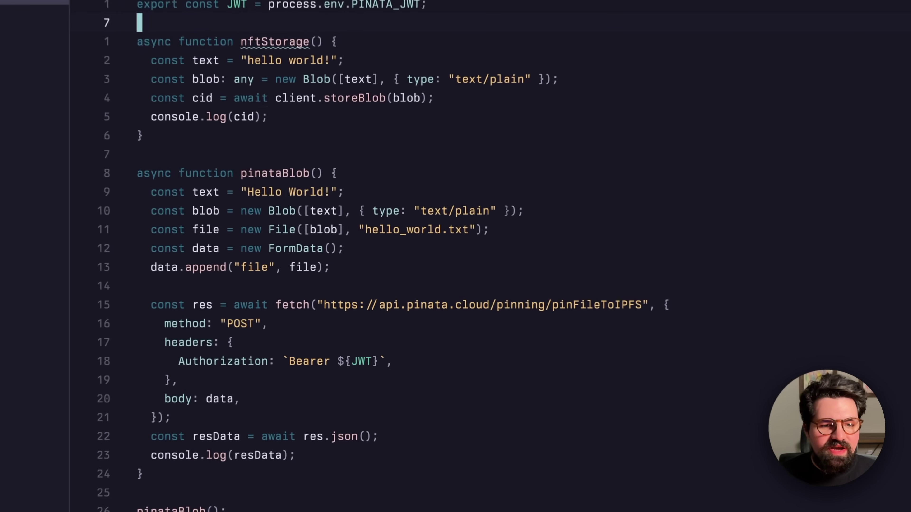
key("j")
key("j")
key("j")
key("j")
key("k")
key("k")
key("k")
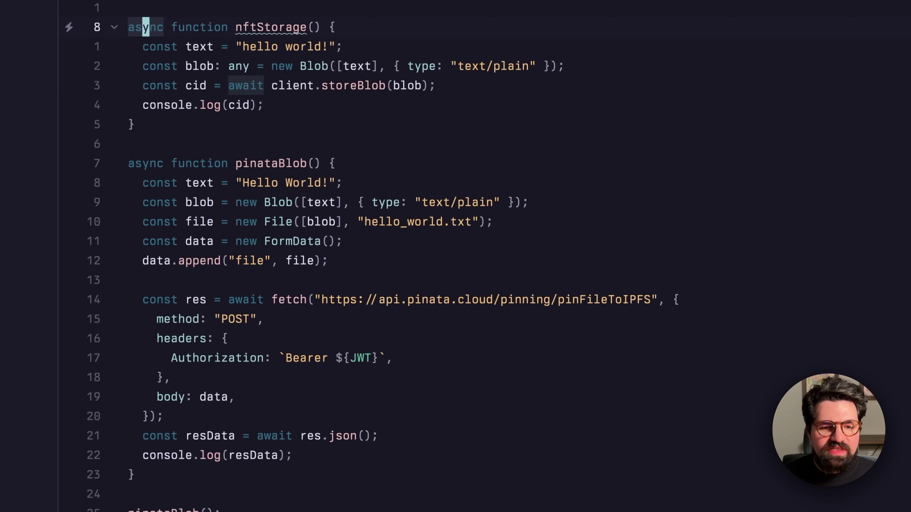
key("j")
key("j")
key("j")
key("j")
key("k")
key("w")
key("w")
key("w")
key("l")
key("l")
key("w")
key("w")
key("l")
key("l")
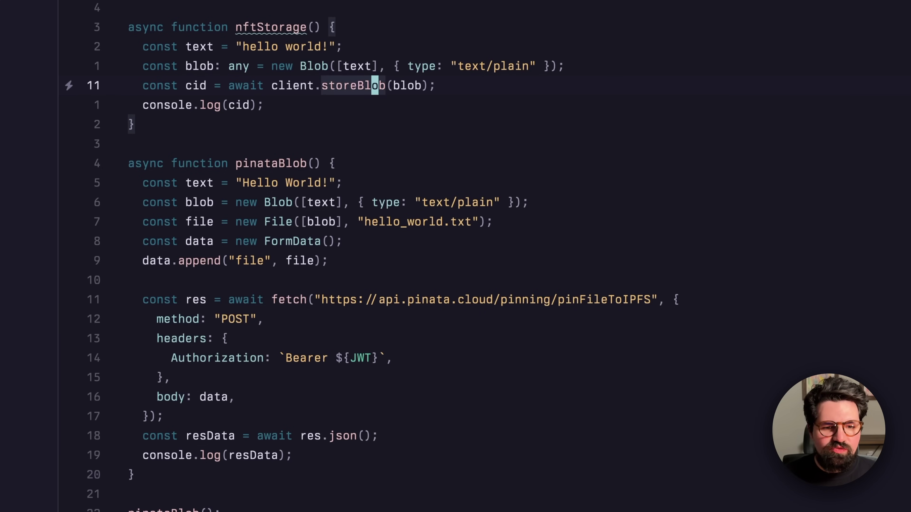
key("k")
key("j")
key("j")
key("j")
key("j")
key("j")
key("j")
key("j")
key("j")
key("j")
key("k")
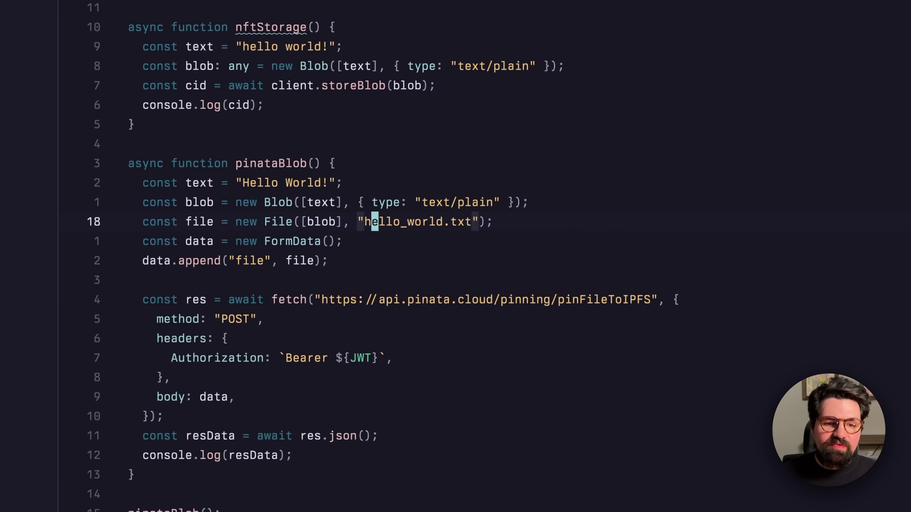
key("k")
key("j")
key("k")
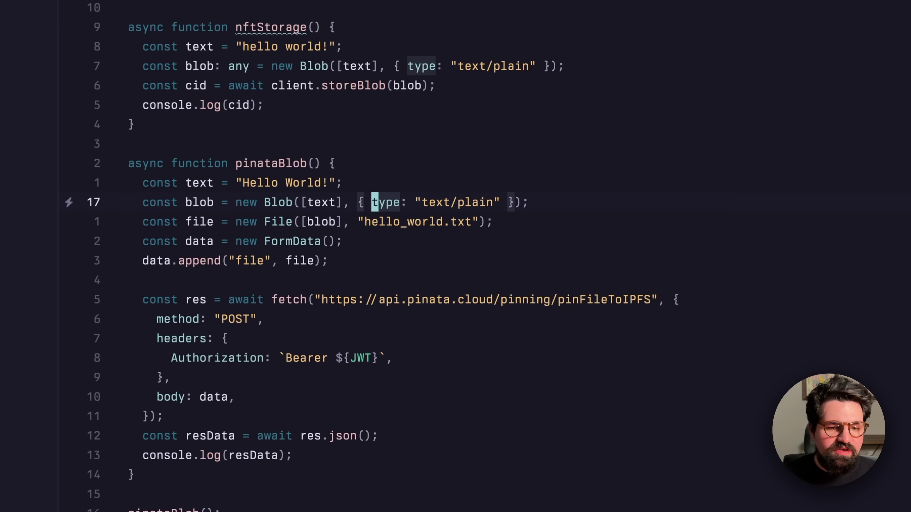
key("k")
key("j")
key("j")
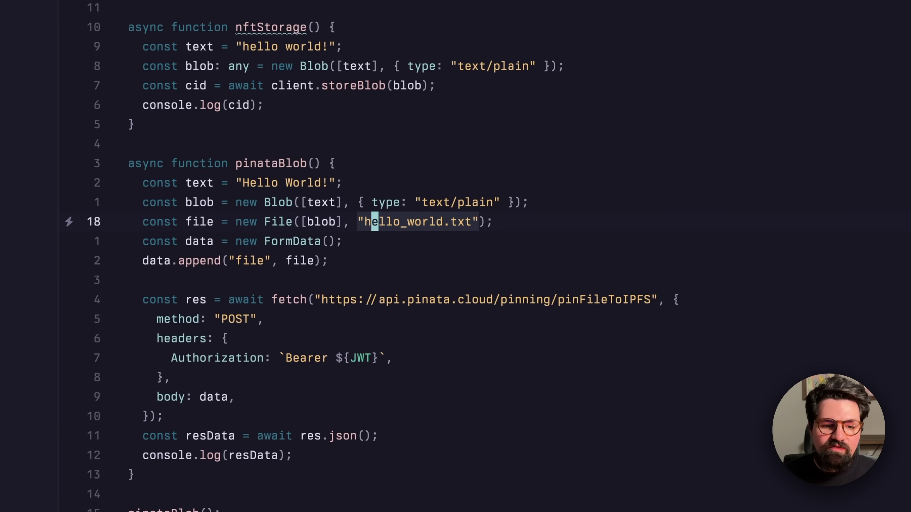
key("j")
key("$")
key("j")
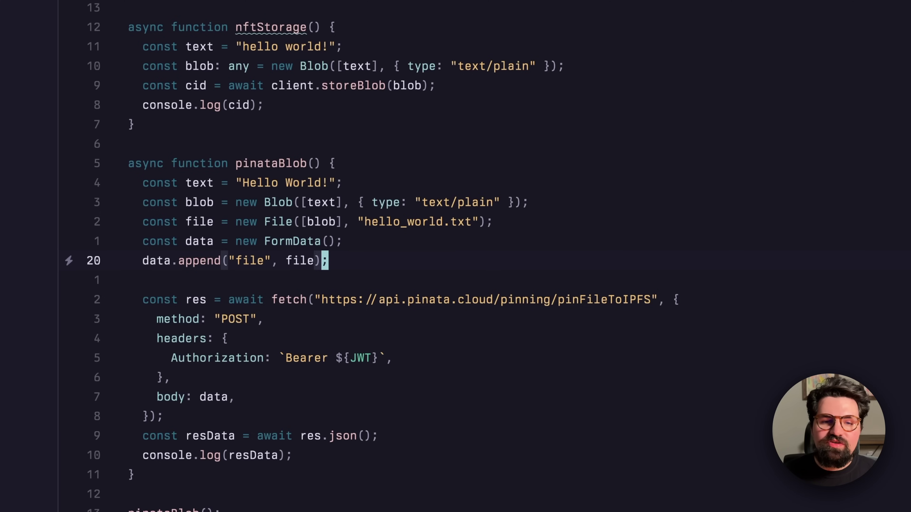
key("j")
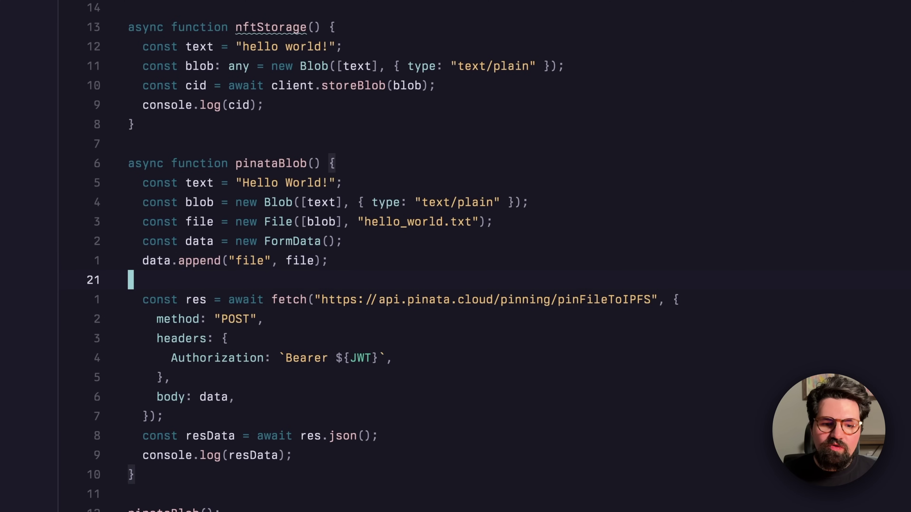
key("j")
key("j")
left_click(375, 300)
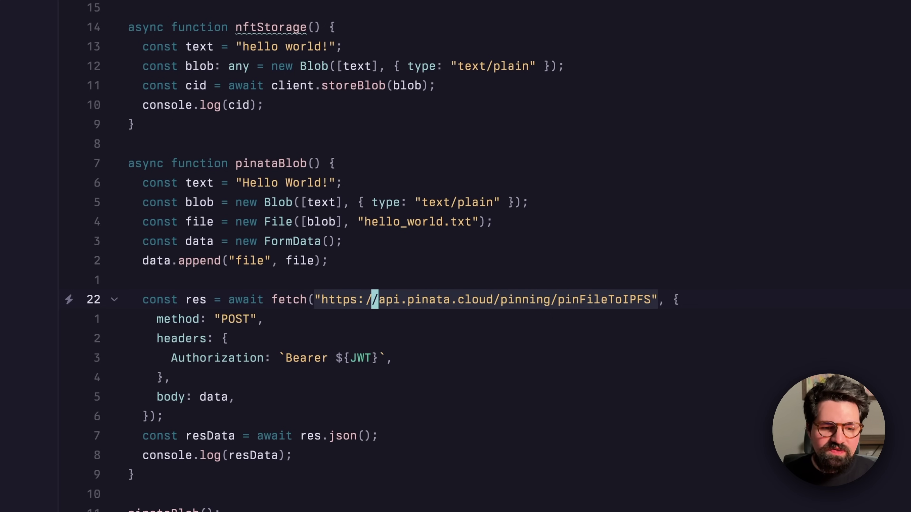
key("j")
key("j")
key("j")
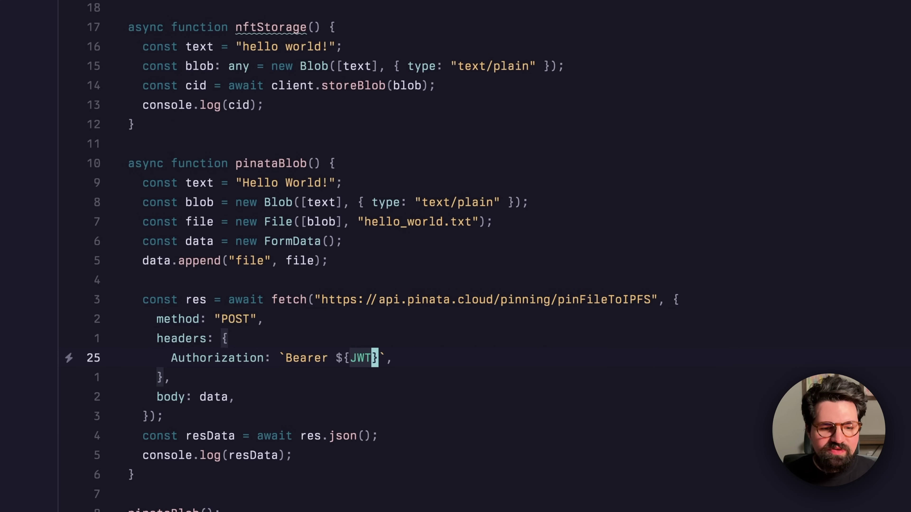
key("j")
key("j")
key("j")
key("j")
key("j")
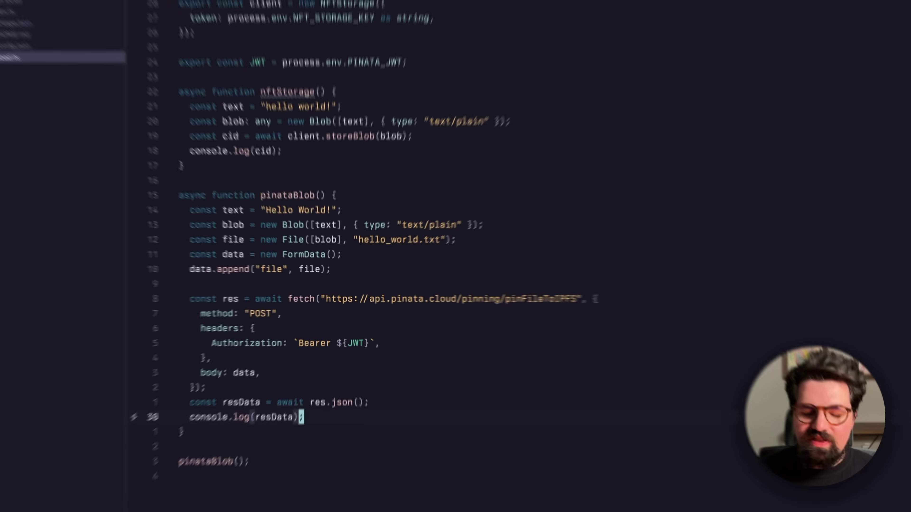